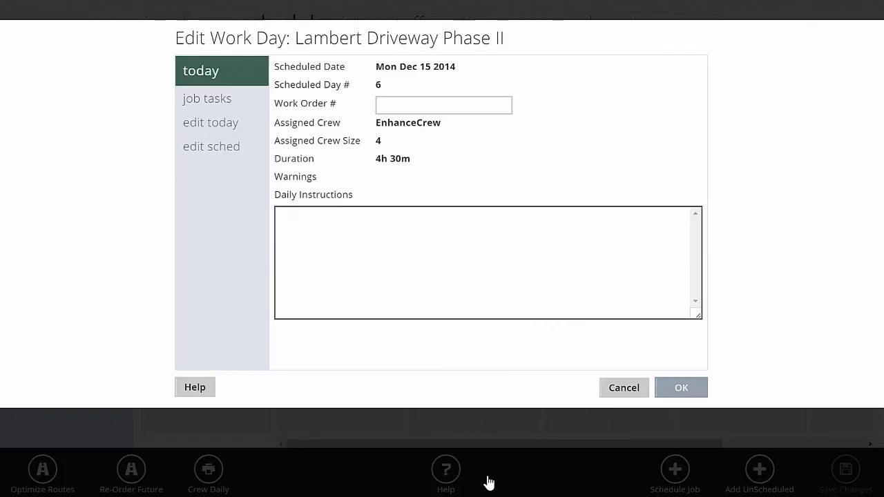
Enter the daily instructions "Make sure to shore up the access way before proceeding." for the Lambert Driveway Phase II work day
text(Make )
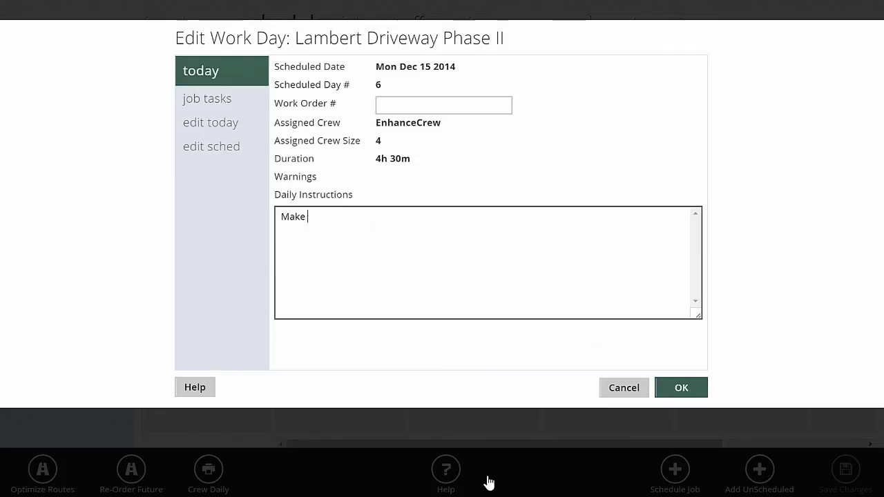
text(sure to shore up the)
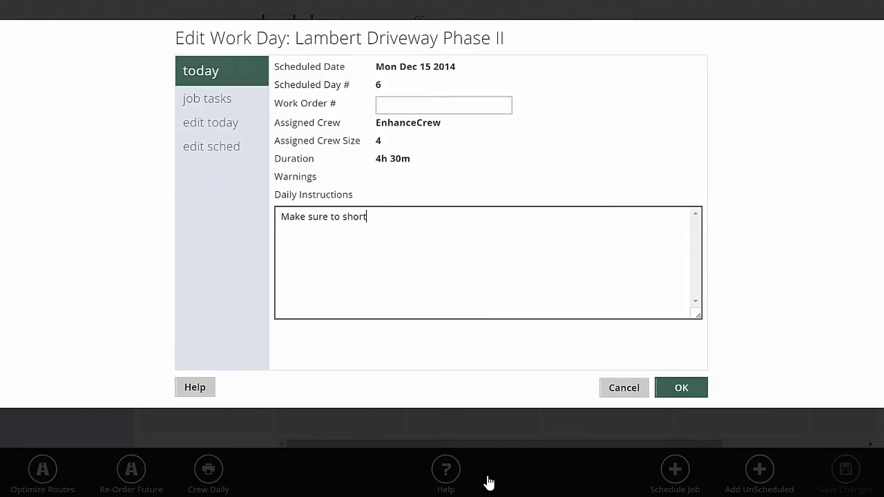
text( access way f)
text(o)
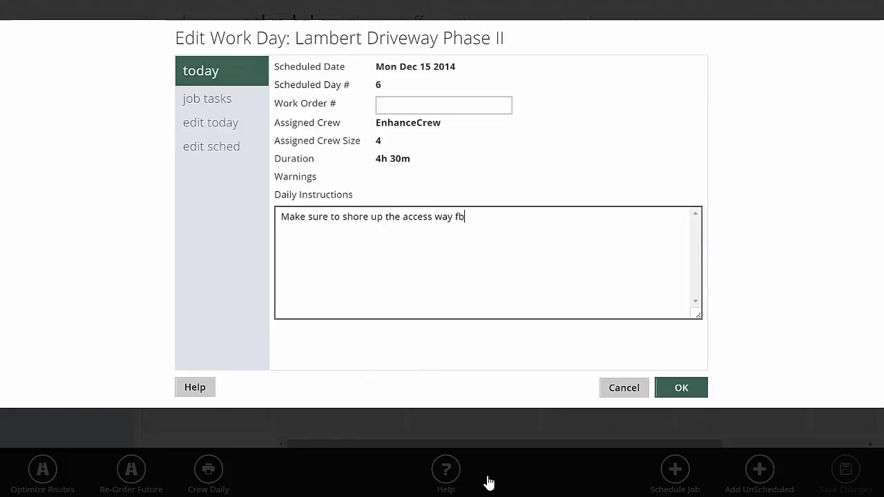
key(BackSpace)
key(BackSpace)
text(befo)
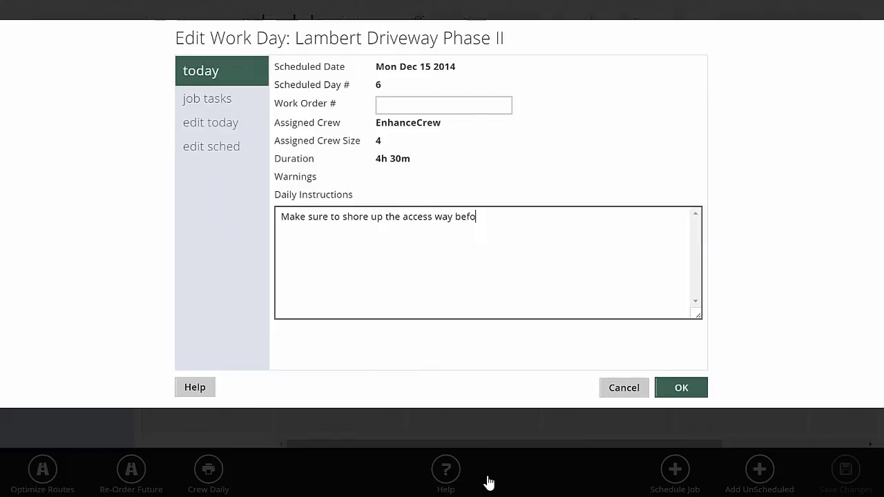
text(re proceeding.)
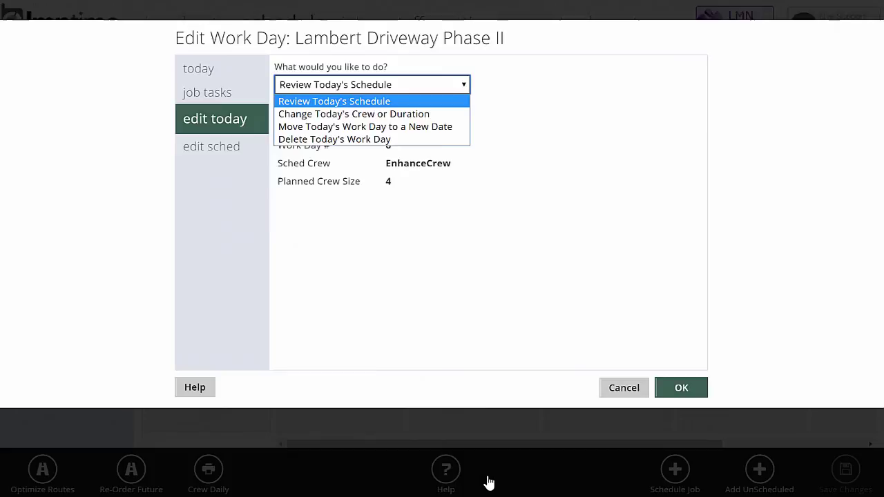
Choose to change today's crew or duration and set today's duration to 9 crew hours
key(Down)
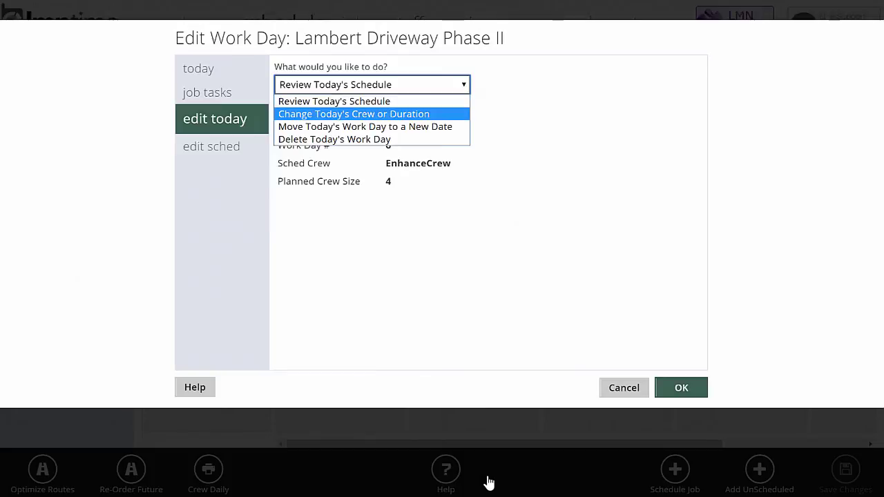
key(Return)
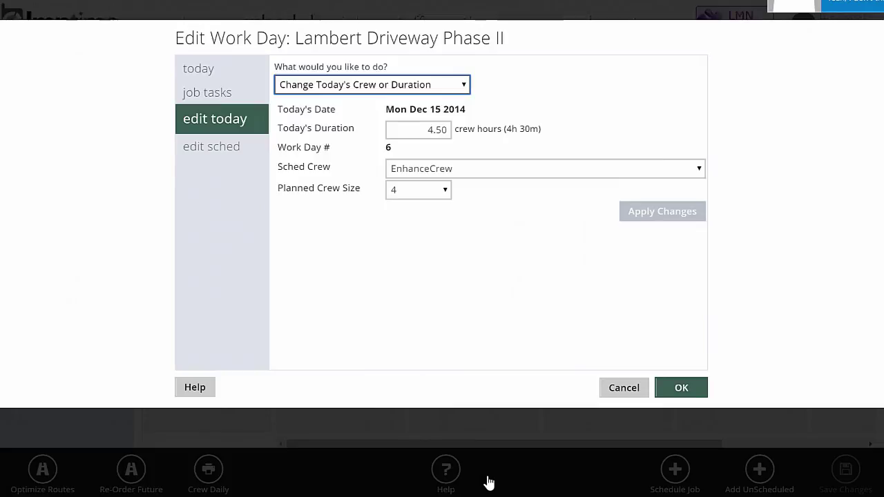
key(Tab)
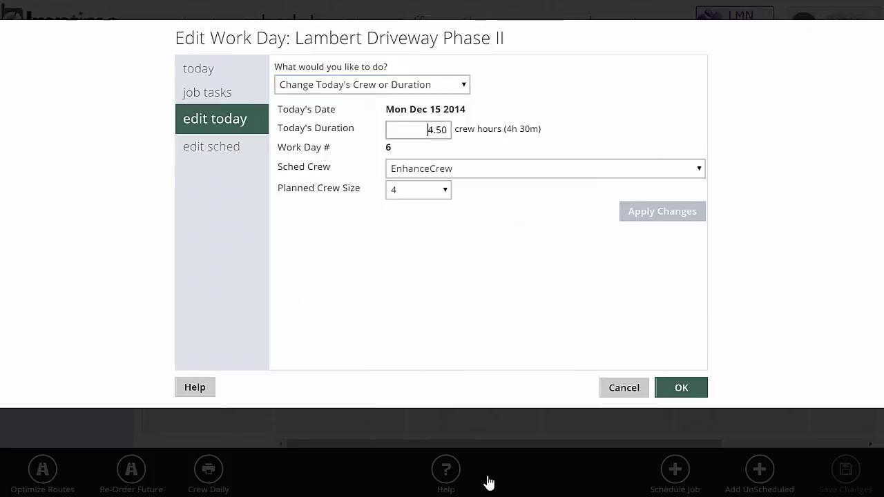
text(9)
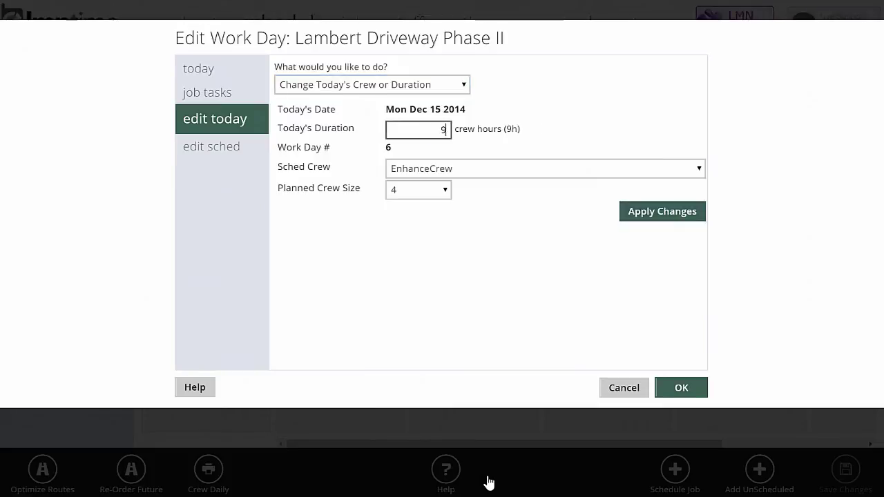
key(Tab)
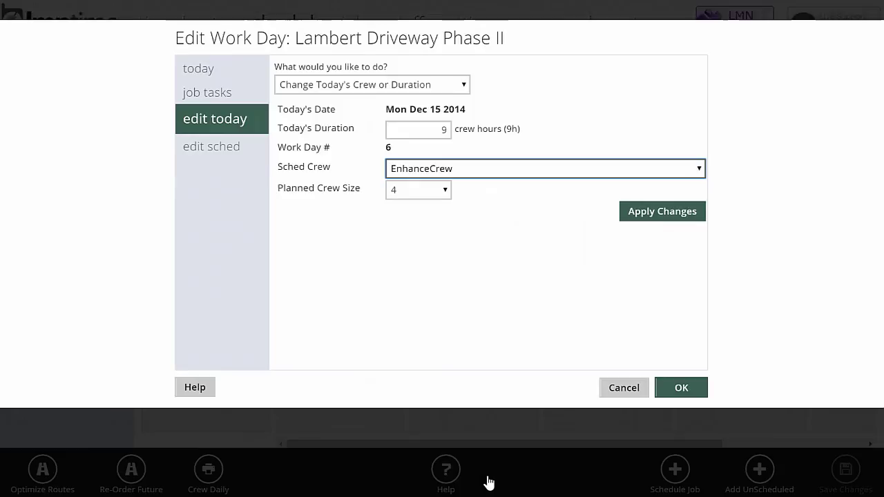
Set today's scheduled crew to InstallCrewB and look through the planned crew size choices
key(alt+Down)
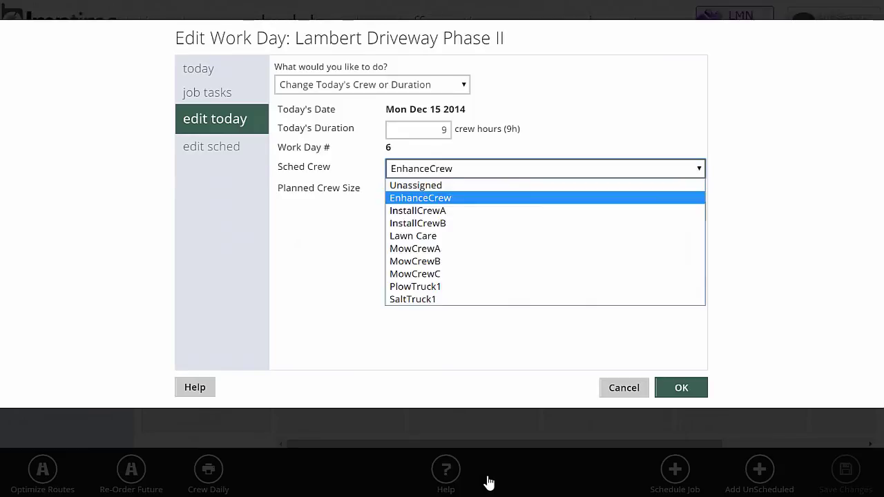
key(Down)
key(Down)
key(Up)
key(Up)
key(Down)
key(Down)
key(Down)
key(Down)
key(Down)
key(Down)
key(Up)
key(Up)
key(Up)
key(Up)
key(Return)
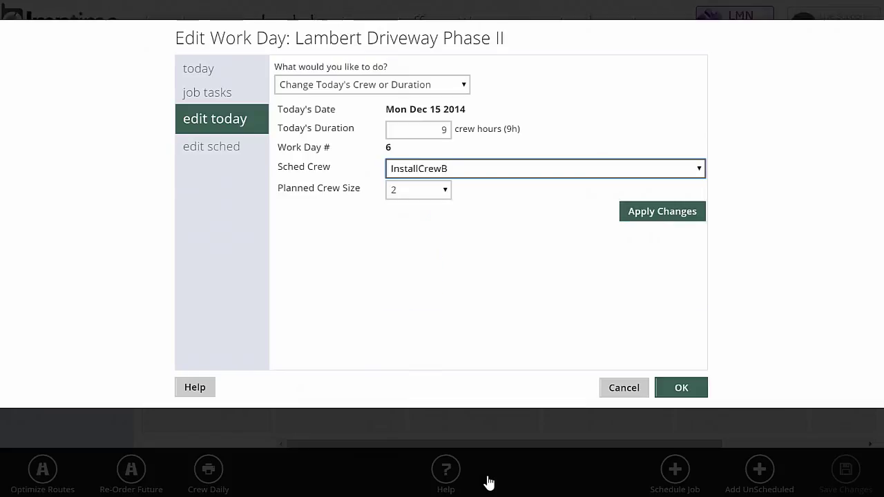
key(Tab)
key(alt+Down)
key(Down)
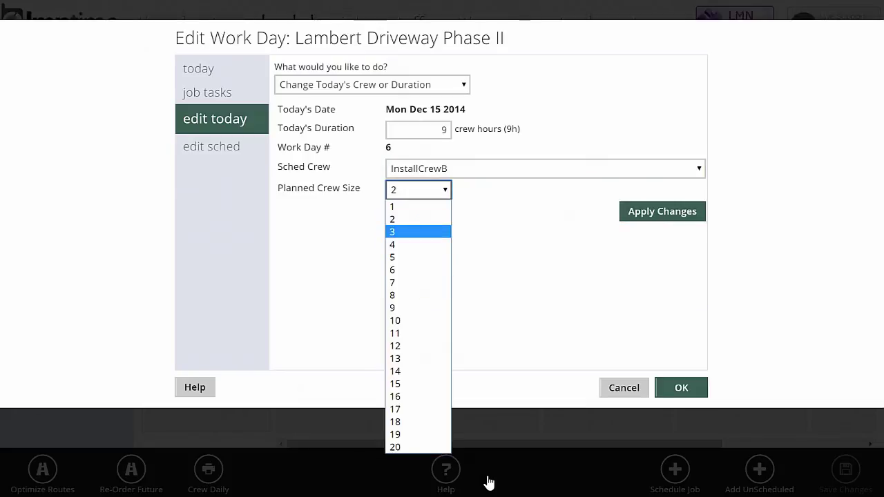
click(488, 482)
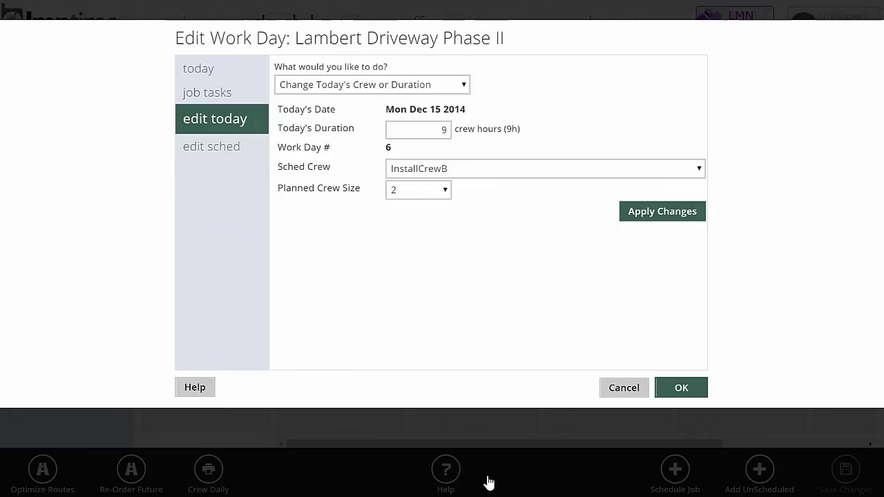
Try moving today's work day to Fri Dec 19 2014, cancelling at the schedule update confirmation
key(alt+Down)
key(Down)
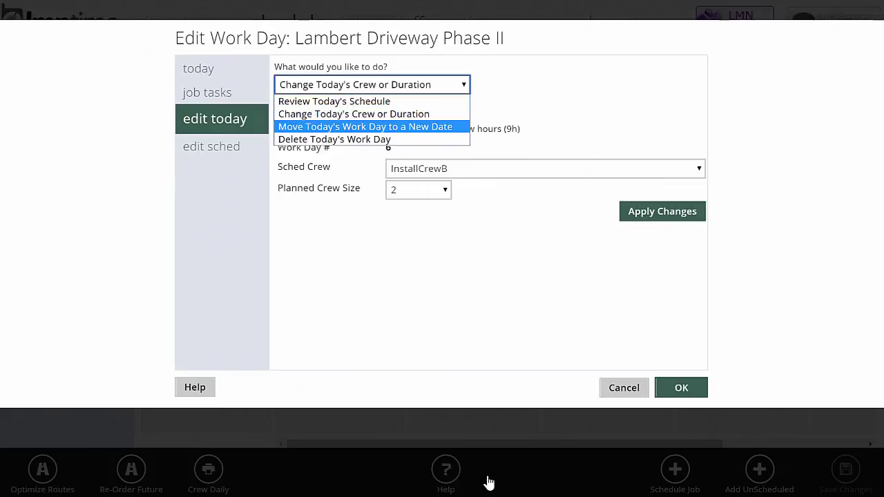
key(Return)
key(Tab)
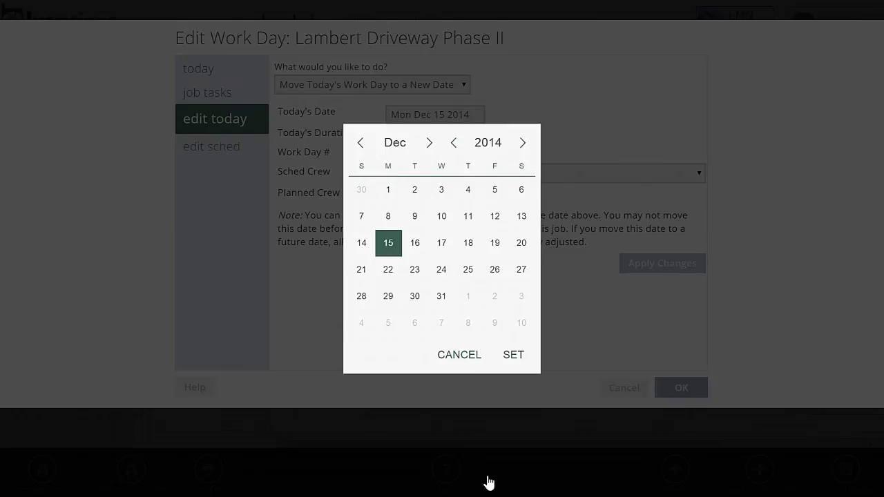
key(Right)
key(Right)
key(Right)
key(Right)
key(Return)
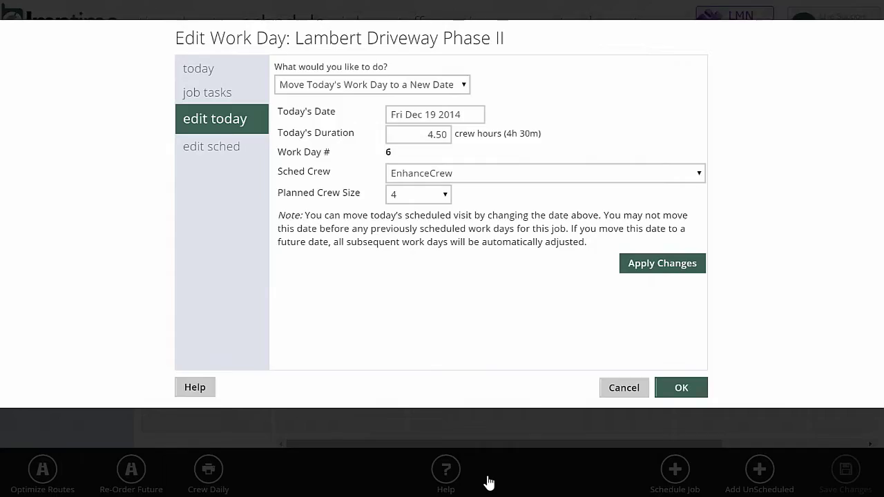
key(Return)
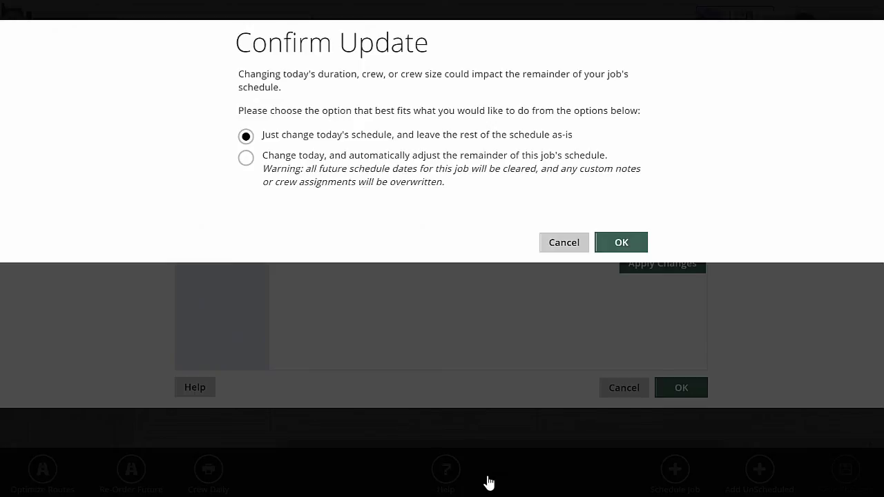
key(Escape)
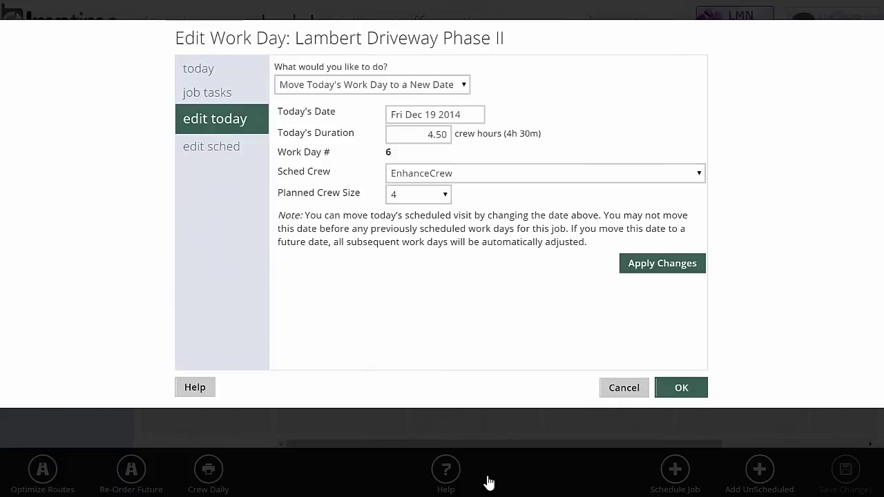
Open the option to delete today's work day for review
key(alt+Down)
key(Down)
key(Return)
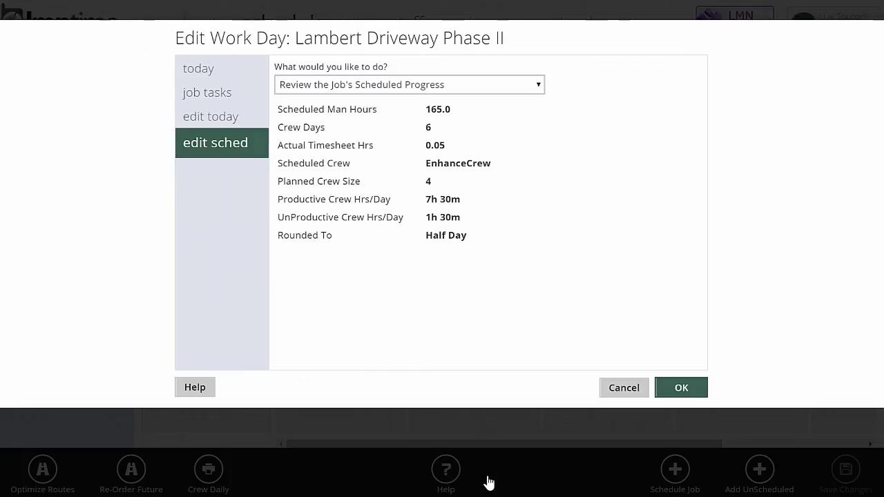
key(alt+Down)
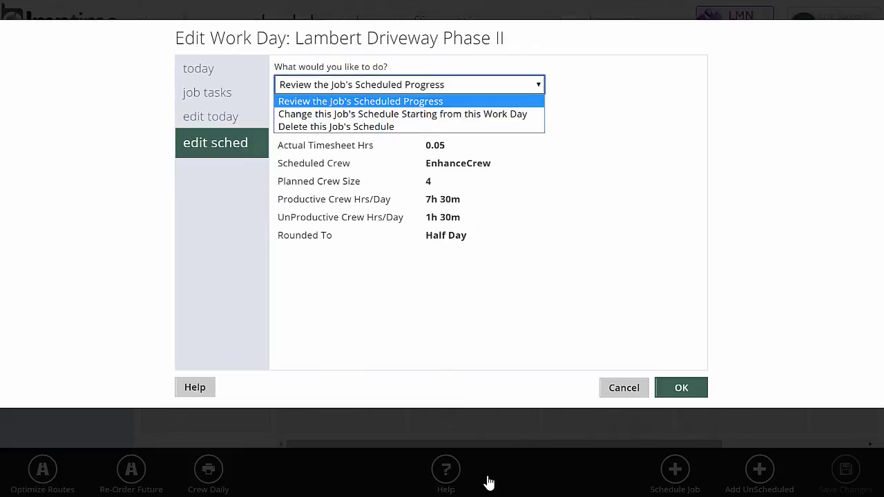
key(Down)
key(Down)
key(Escape)
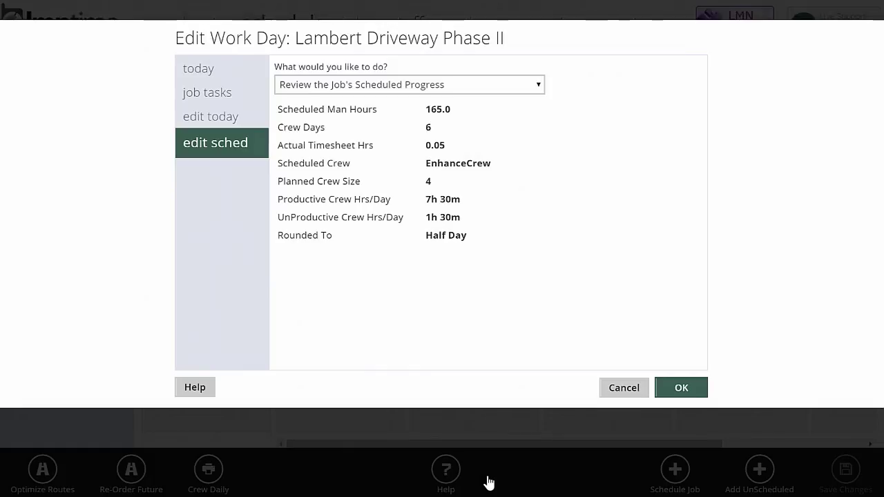
Choose to change the job's schedule starting from this work day and set the man hours to reschedule to 30
key(alt+Down)
key(Down)
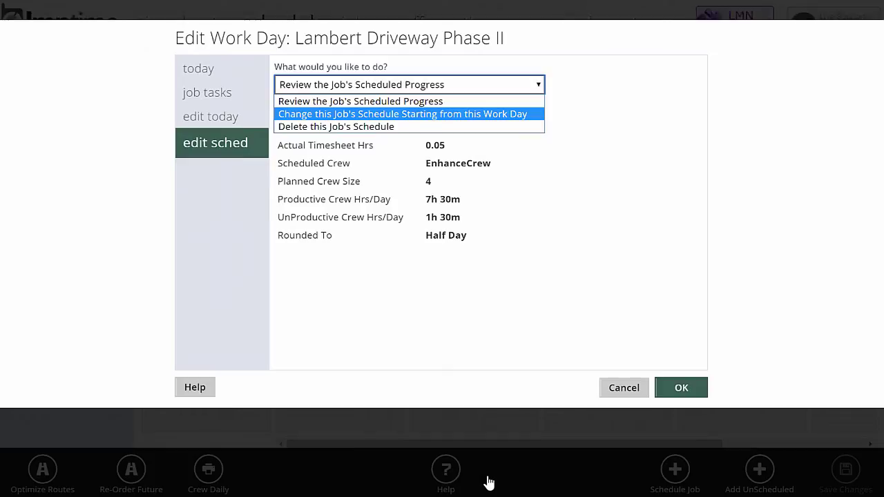
key(Return)
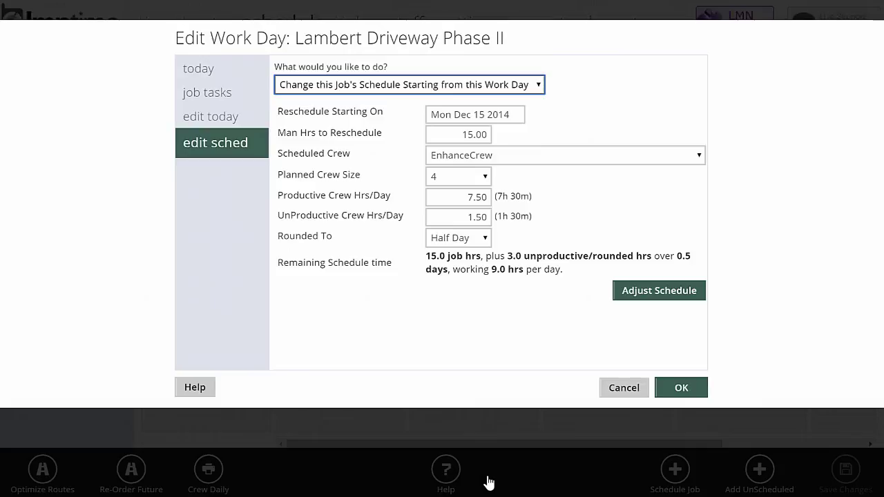
key(shift+F10)
key(Escape)
key(Tab)
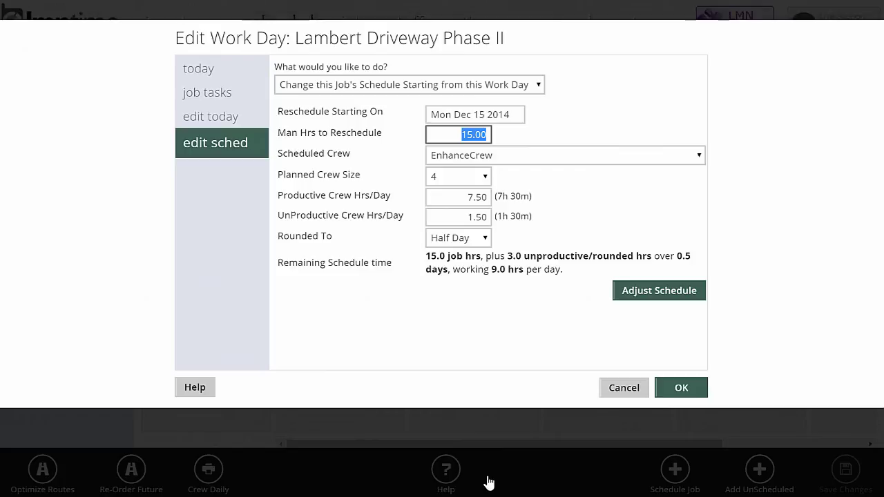
text(30)
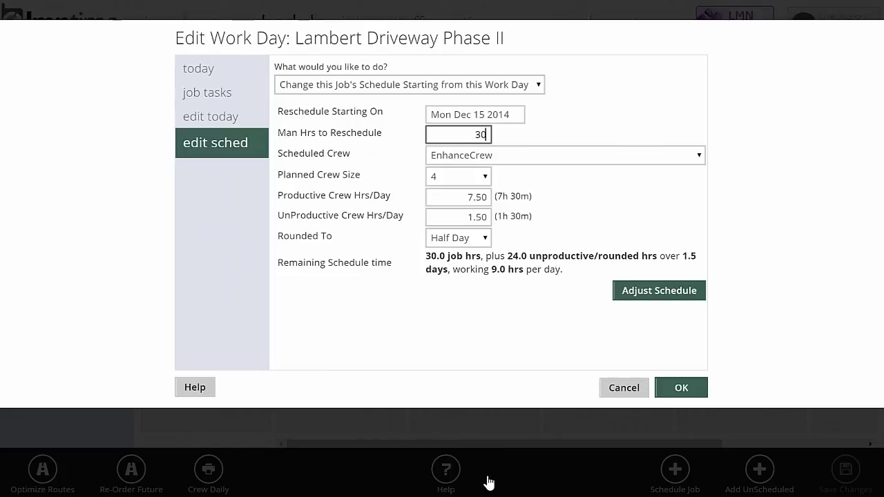
key(Tab)
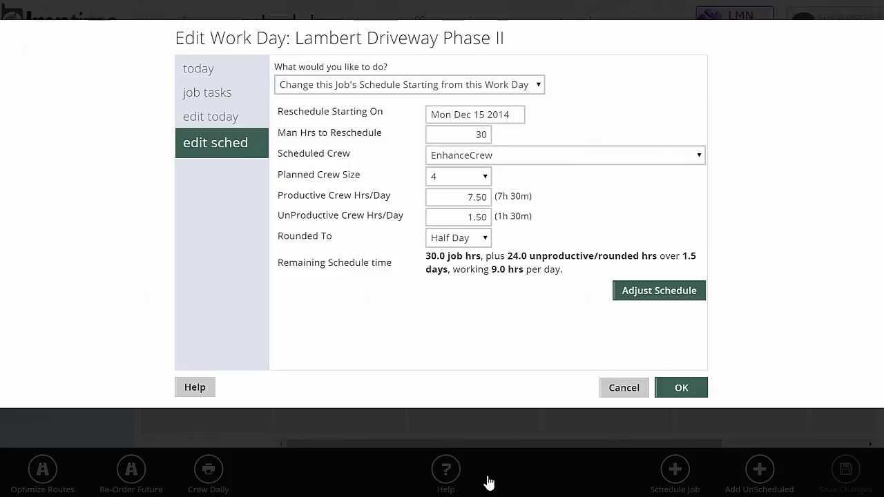
Round the job's schedule to Full Day, then adjust the schedule and accept replacing the remaining visits
key(alt+Down)
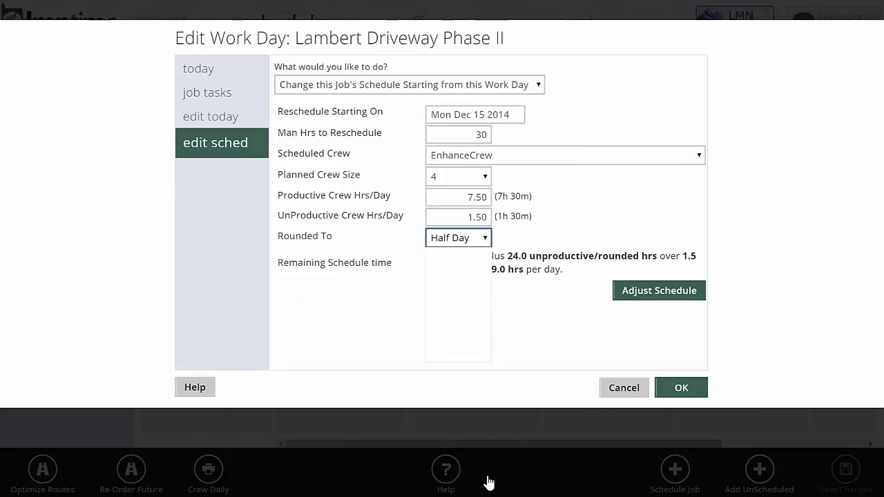
key(Down)
key(Return)
key(Tab)
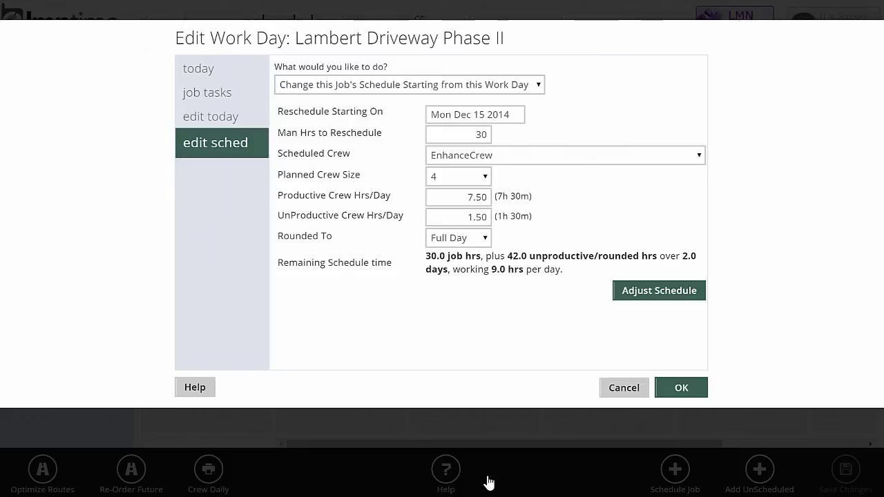
key(Return)
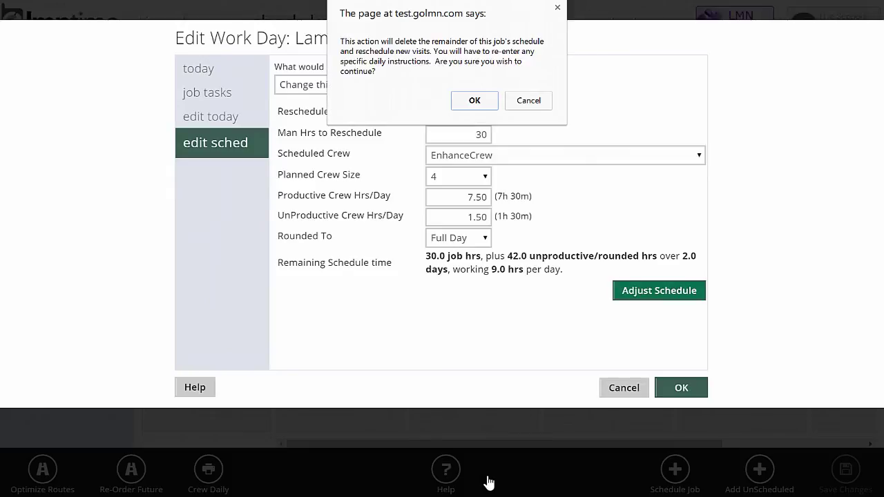
key(Return)
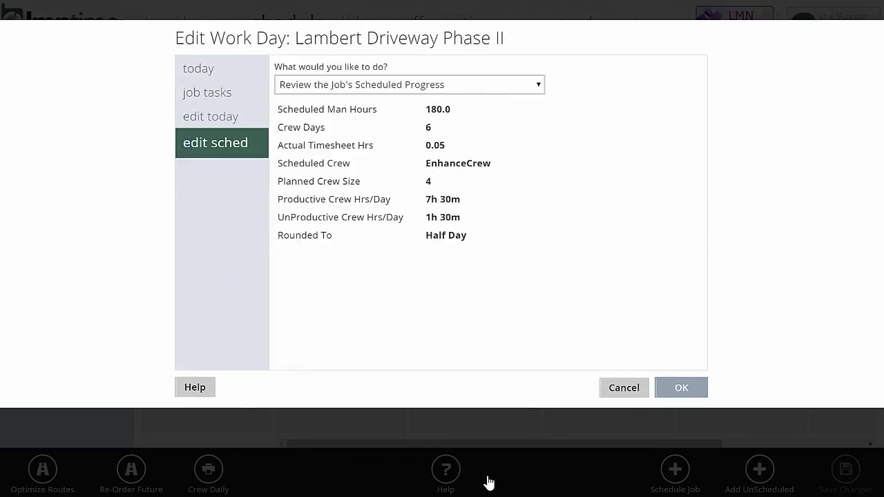
Review the deletion options for this job's schedule and leave without deleting anything
key(Return)
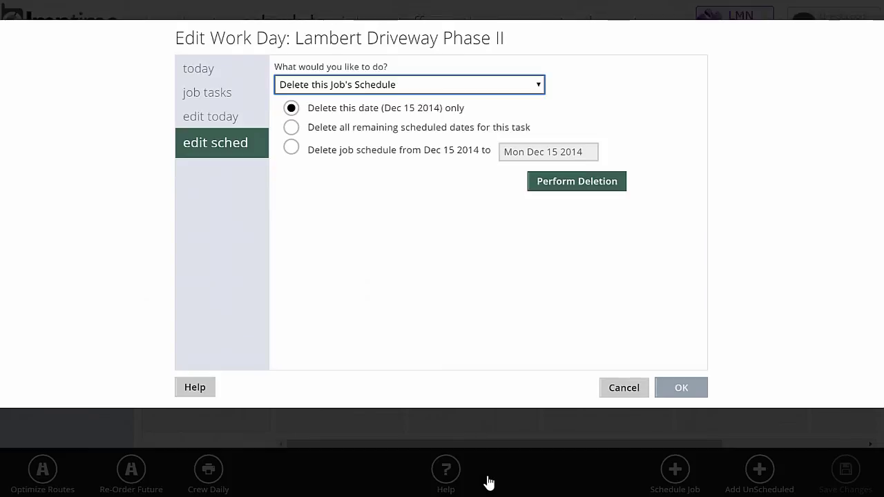
key(Escape)
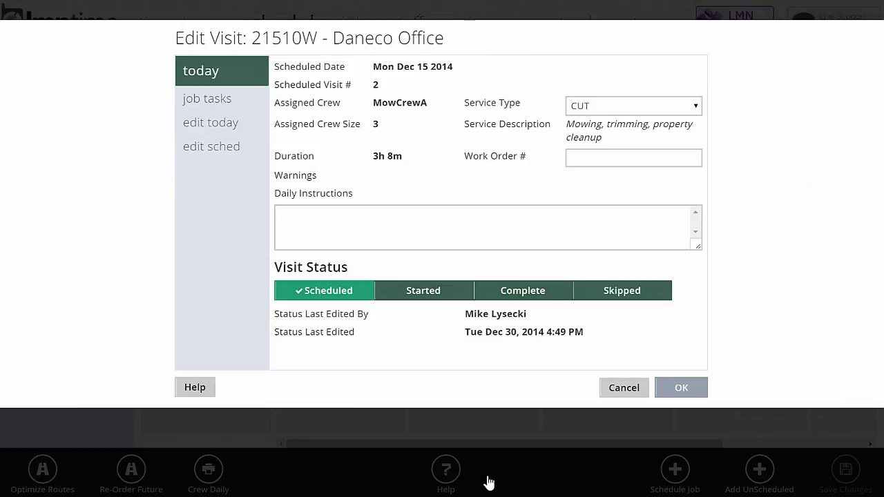
Enter "Pickup garbage by west entrance." as the visit's daily instructions
key(Tab)
key(Tab)
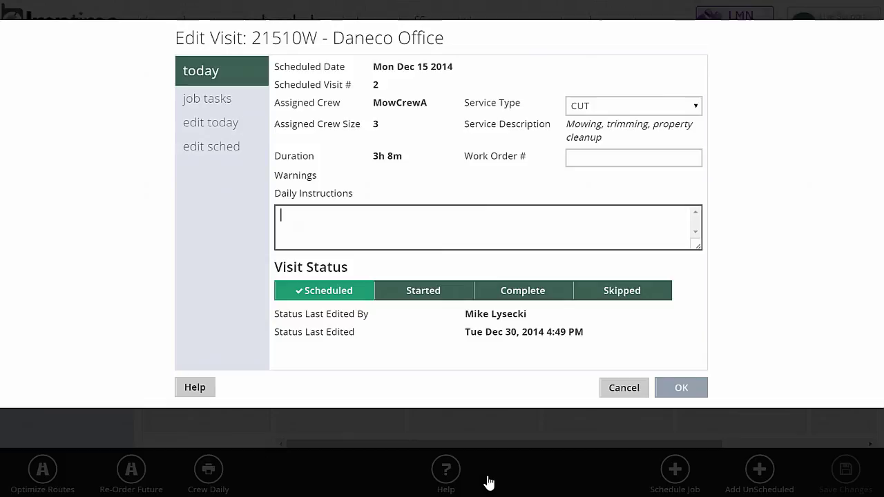
text(P)
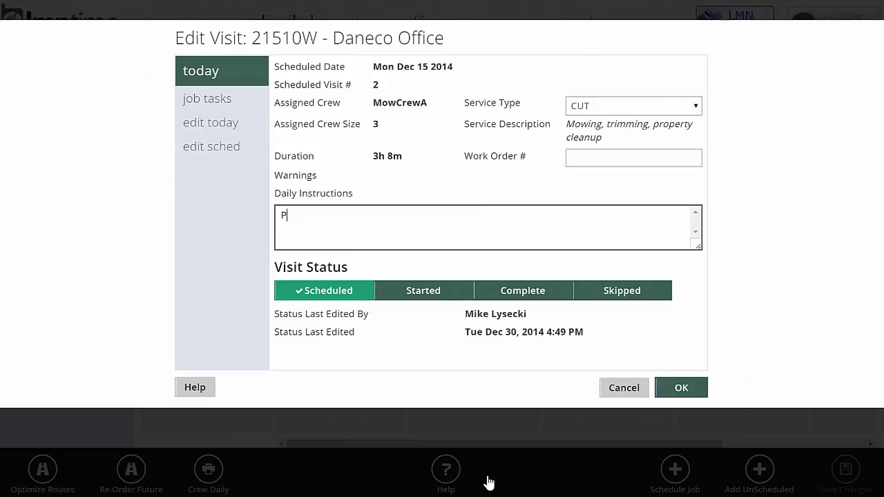
text(ickup garbage by west entrance.)
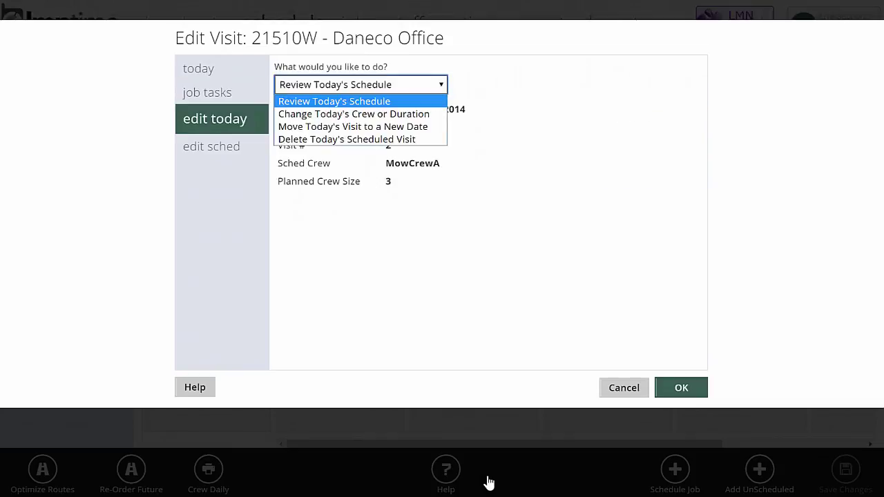
Choose to change today's crew or duration, set today's duration to 3.43 crew hours and apply the change
key(Down)
key(Return)
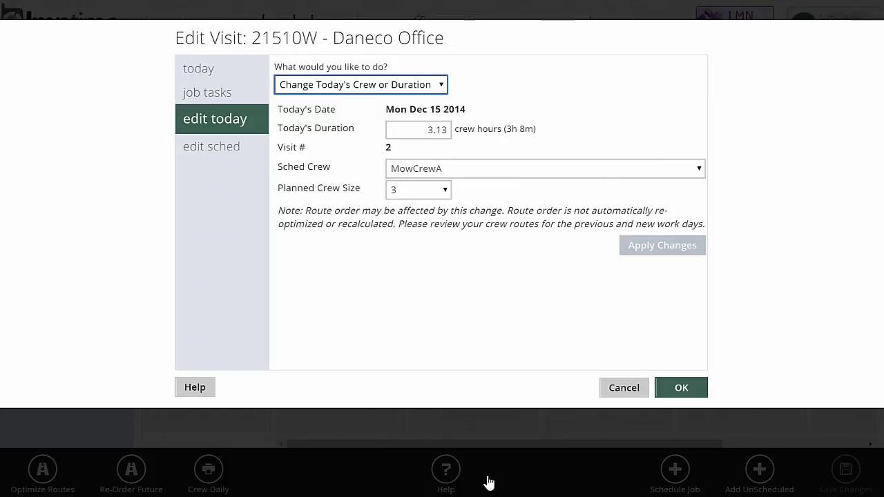
key(Tab)
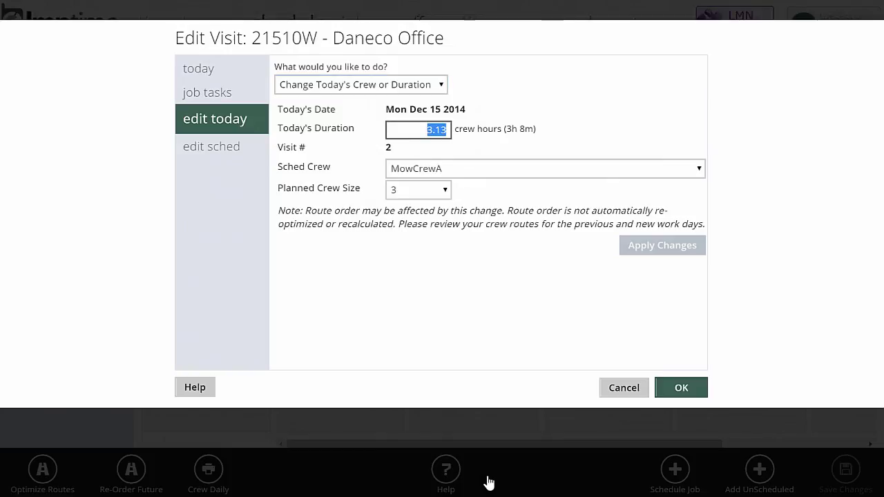
text(3.43)
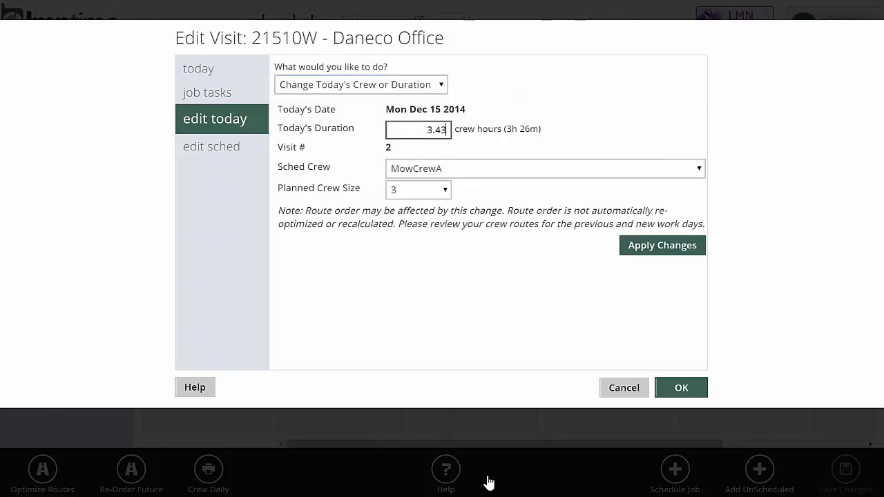
key(Tab)
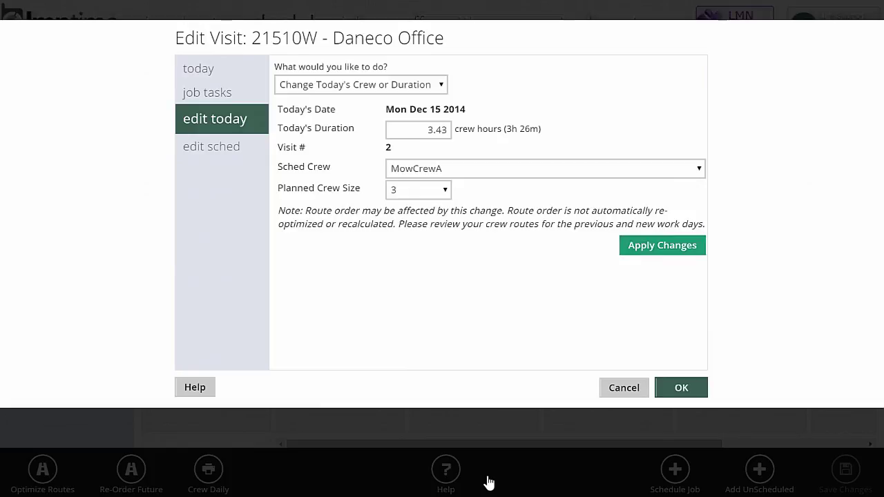
key(Return)
key(Return)
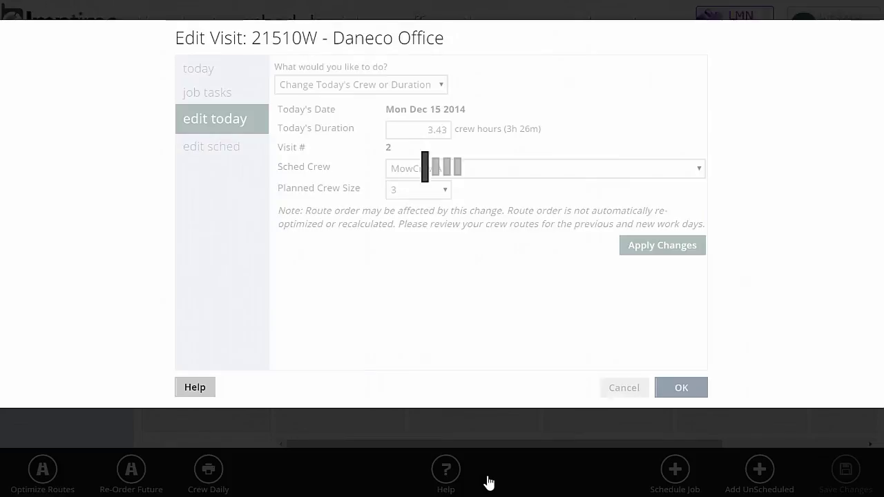
key(Return)
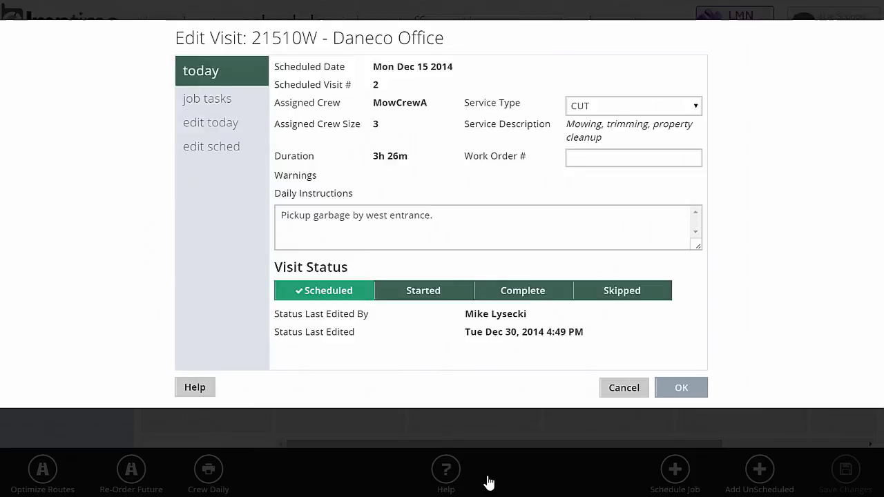
Choose to move today's visit to a new date and pick Tue Dec 16 2014
key(Return)
key(alt+Down)
key(Return)
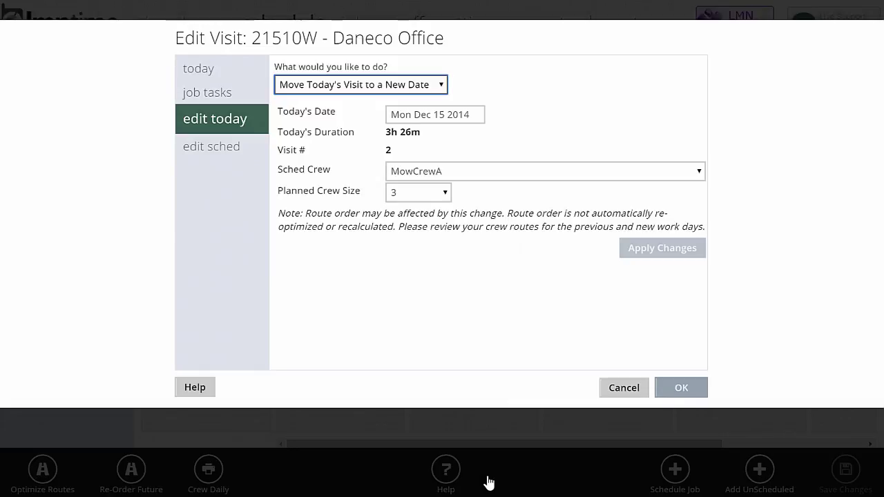
key(Tab)
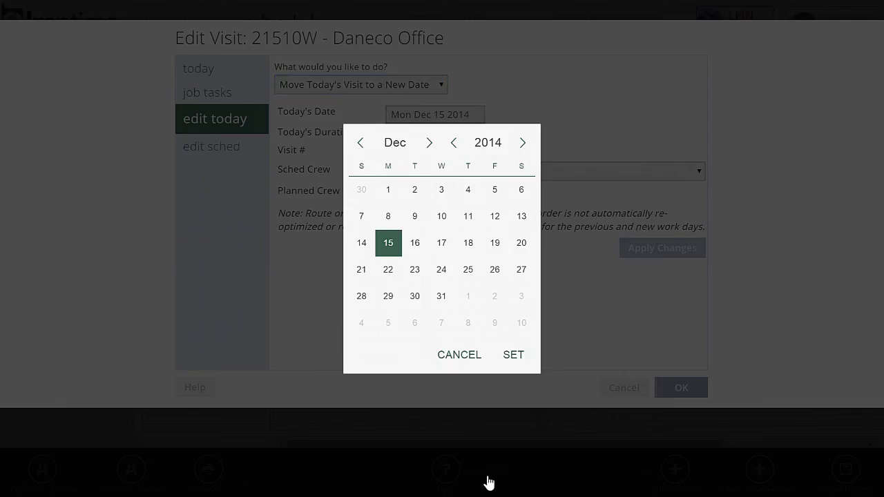
key(Right)
key(Return)
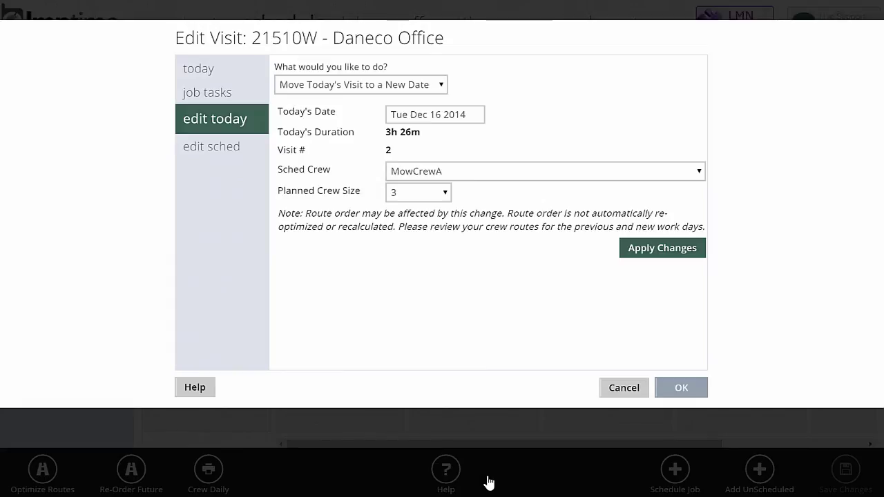
Bring up the deletion options for today's scheduled visit for review
key(alt+Down)
key(Up)
key(Up)
key(Up)
key(Up)
key(Up)
key(Escape)
key(alt+Down)
key(Down)
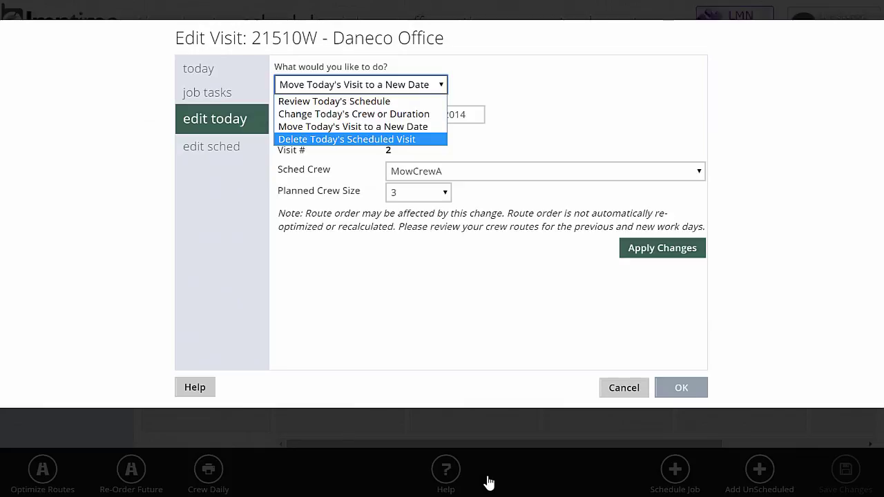
key(Return)
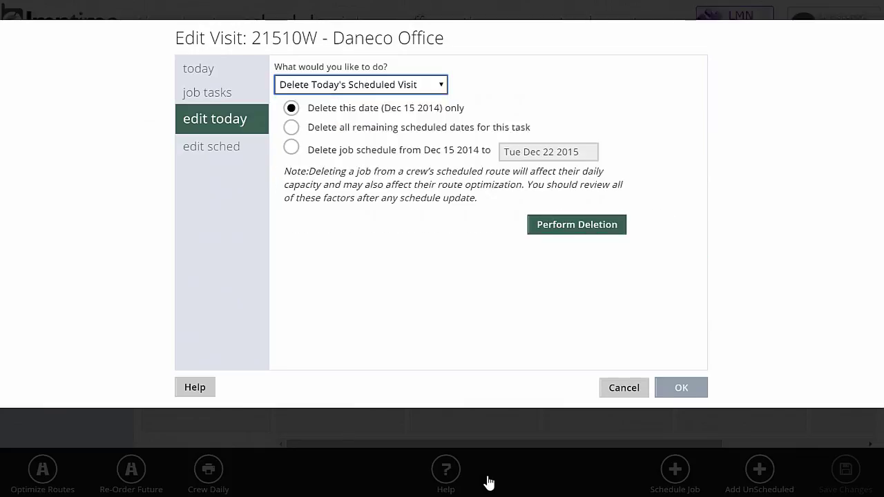
Switch to the job's overall schedule and review its scheduled progress and the available schedule changes
key(Tab)
key(Return)
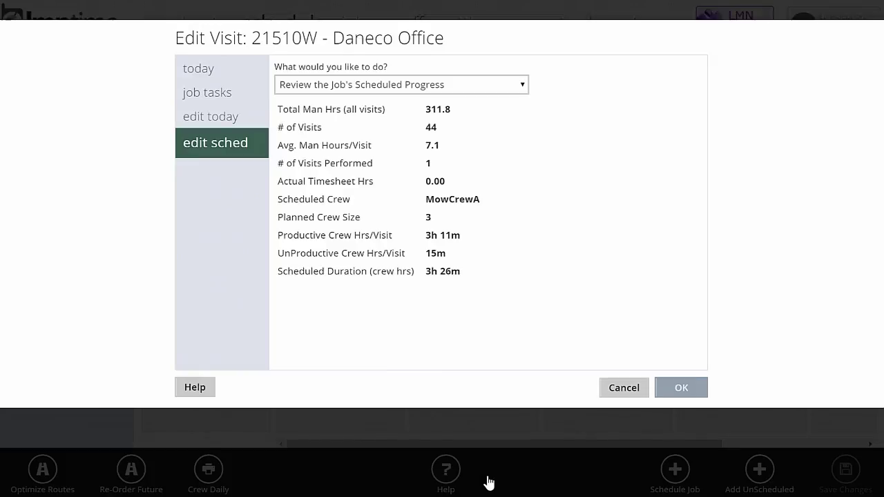
key(alt+Down)
key(Escape)
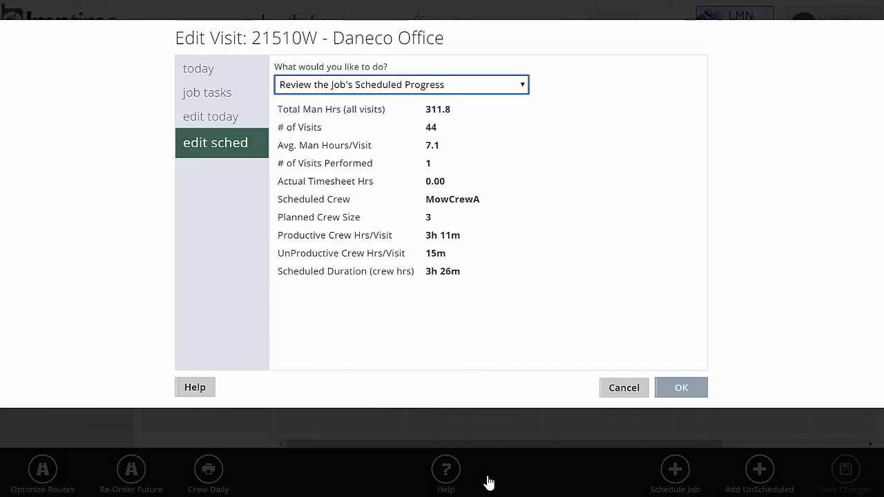
Reassign the crew for all future visits to MowCrewC and assign it
key(alt+Down)
key(Down)
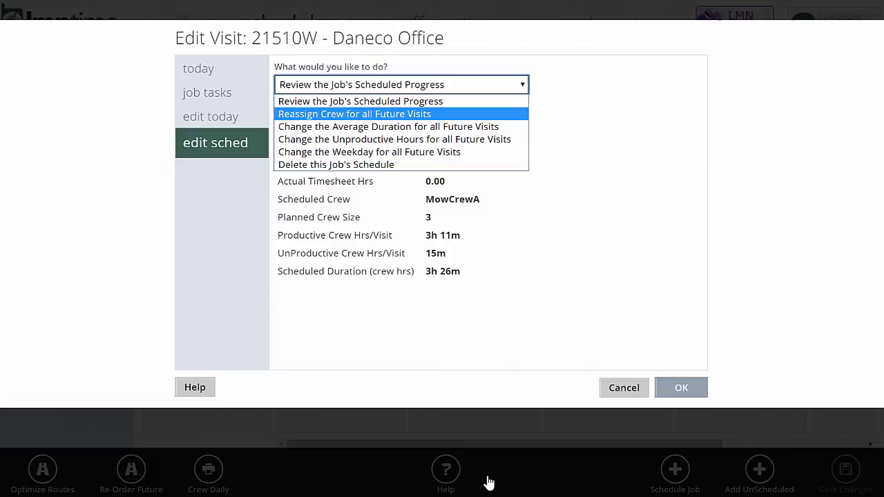
key(Return)
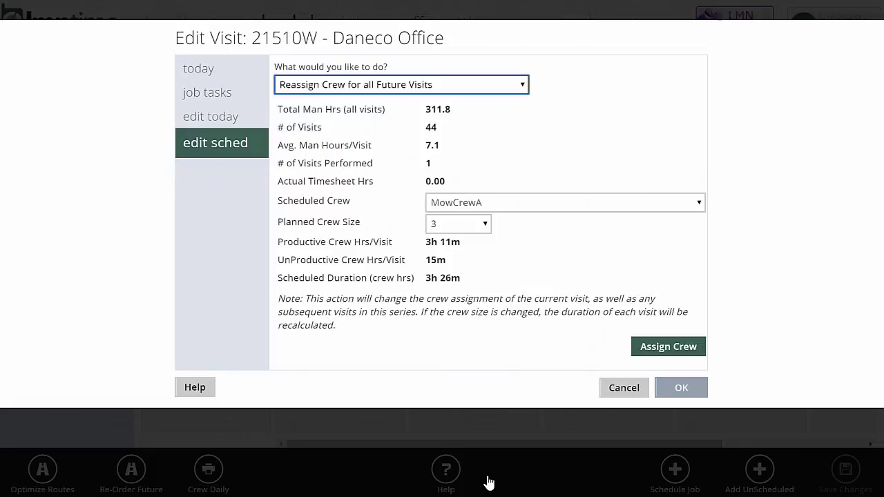
key(Tab)
key(alt+Down)
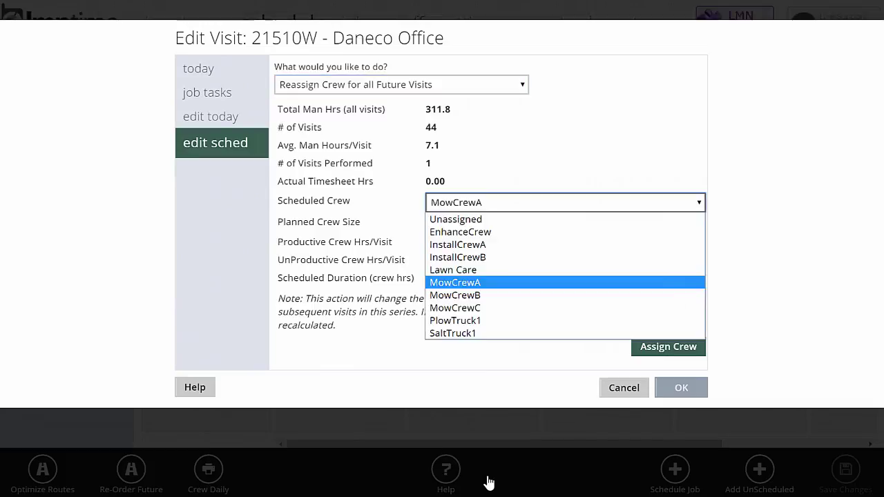
key(Up)
key(Down)
key(Down)
key(Down)
key(Return)
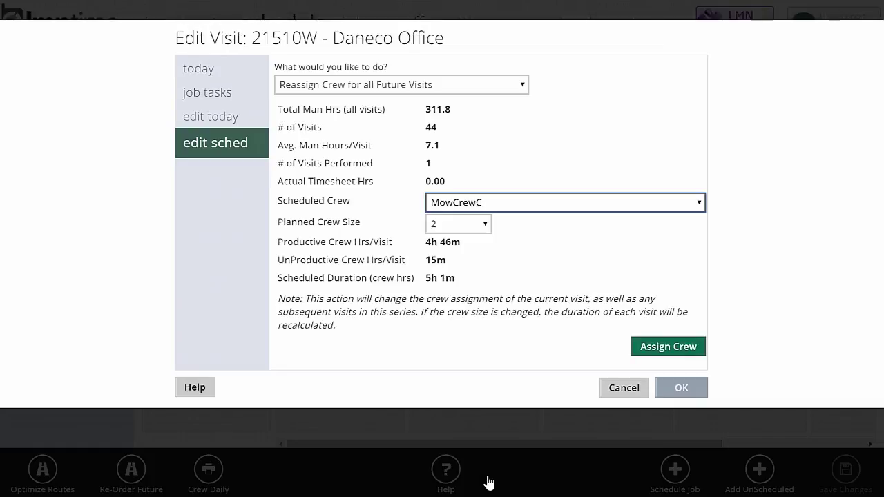
key(Return)
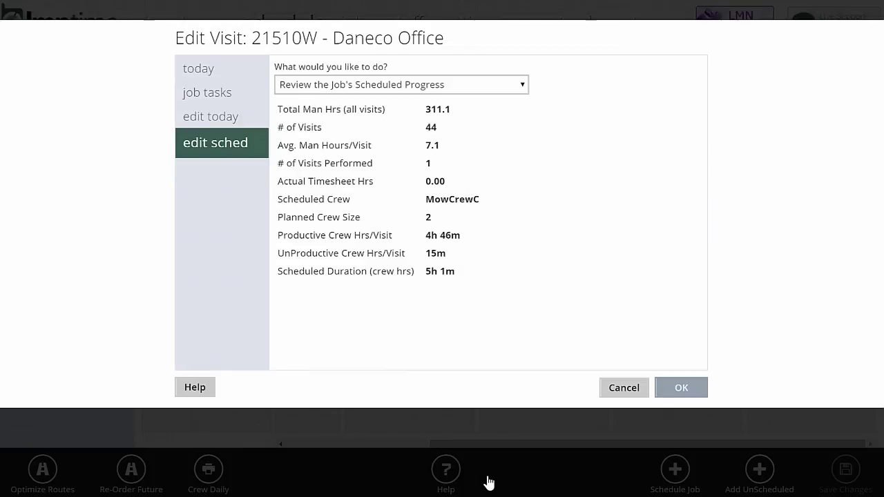
Choose to change the average duration for all future visits and enter 5.35 crew hours
key(alt+Down)
key(Down)
key(Down)
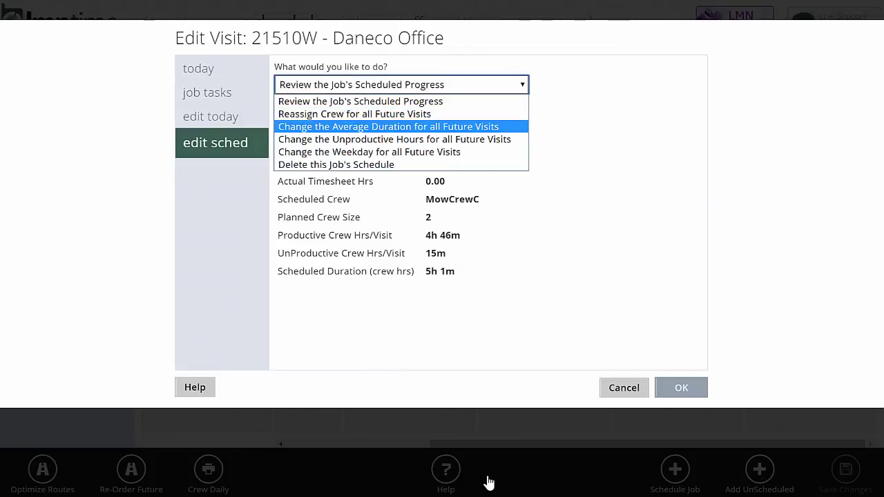
key(Return)
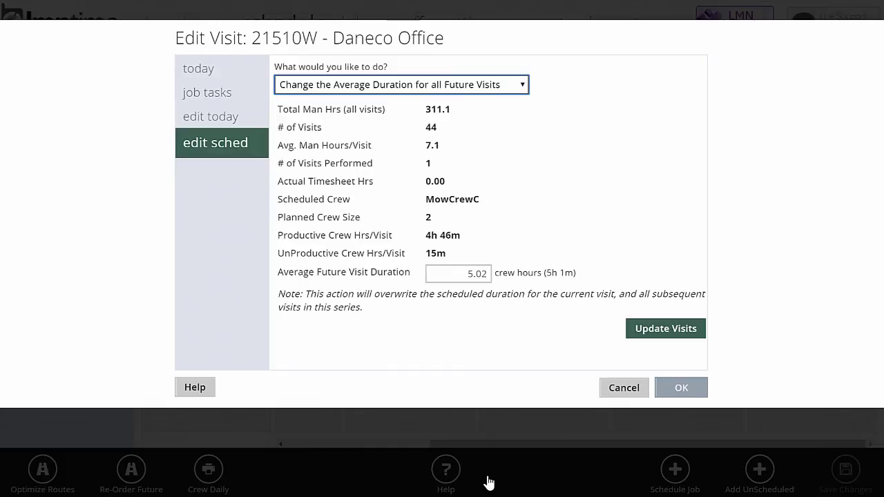
key(Tab)
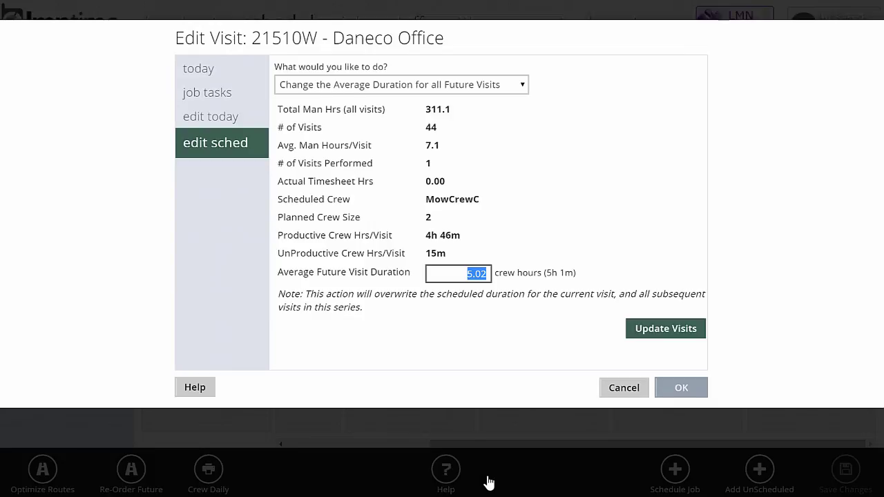
text(5.35)
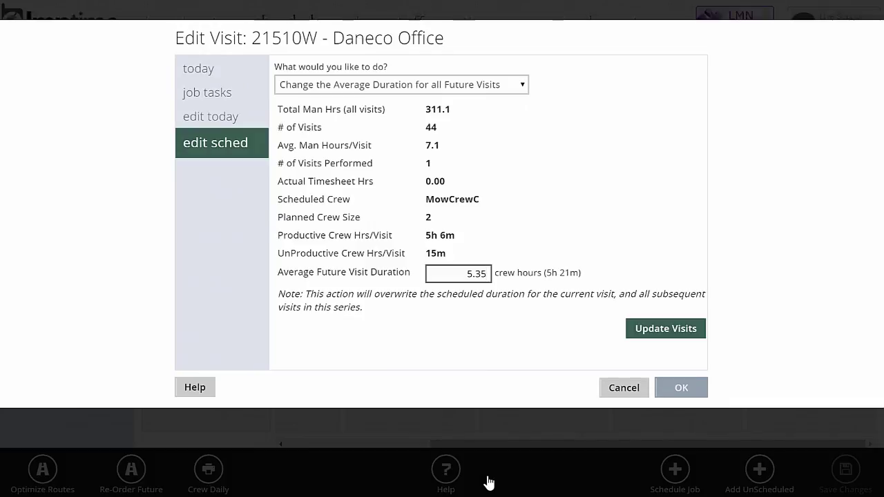
Choose to change the unproductive hours for all future visits and enter 1 crew hour per visit
click(401, 84)
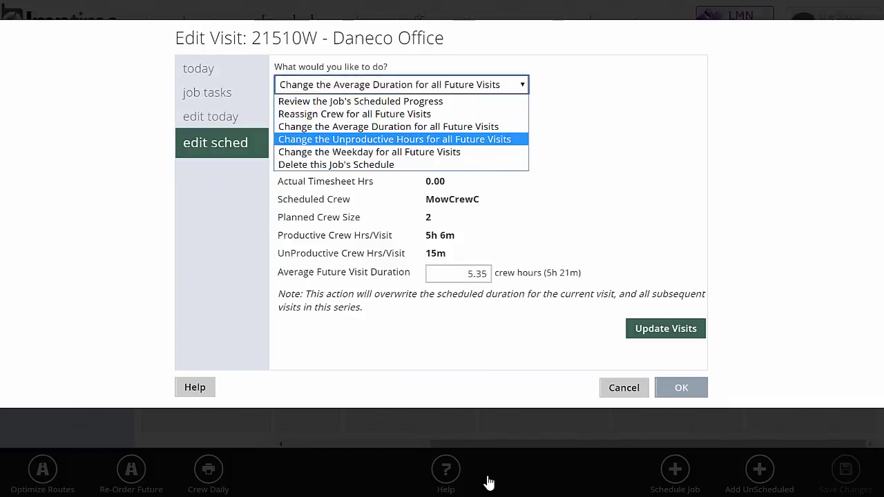
key(Return)
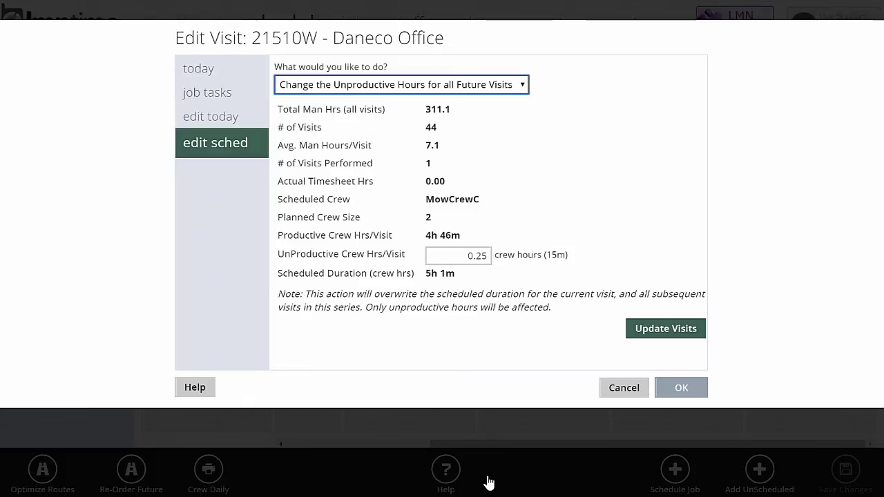
key(Tab)
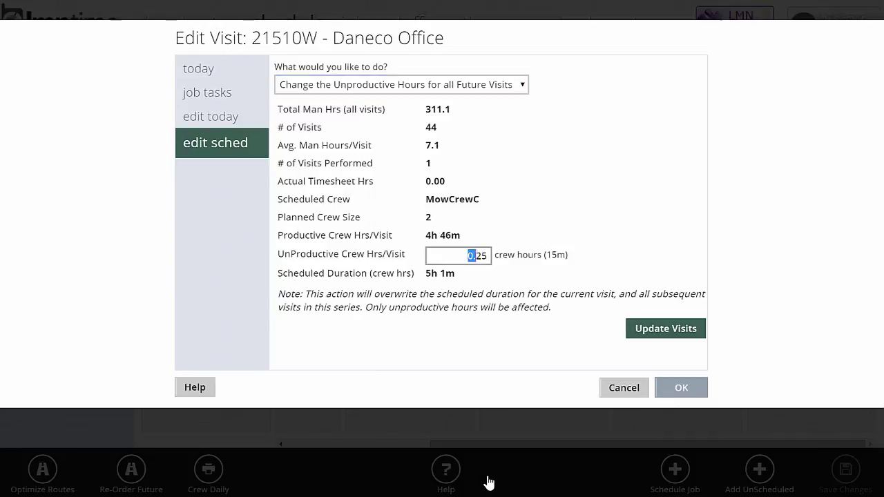
text(1)
key(Tab)
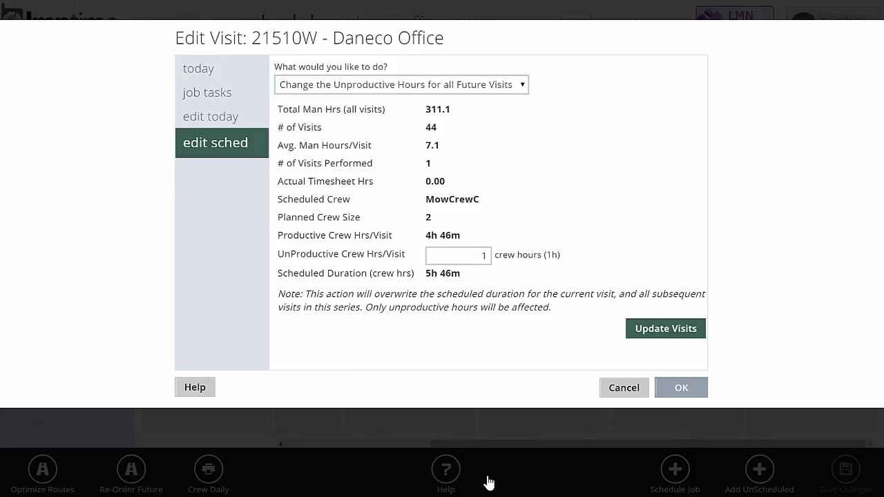
Choose to change the weekday for all future visits and select Tuesday as the new week day
key(alt+Down)
key(Down)
key(Return)
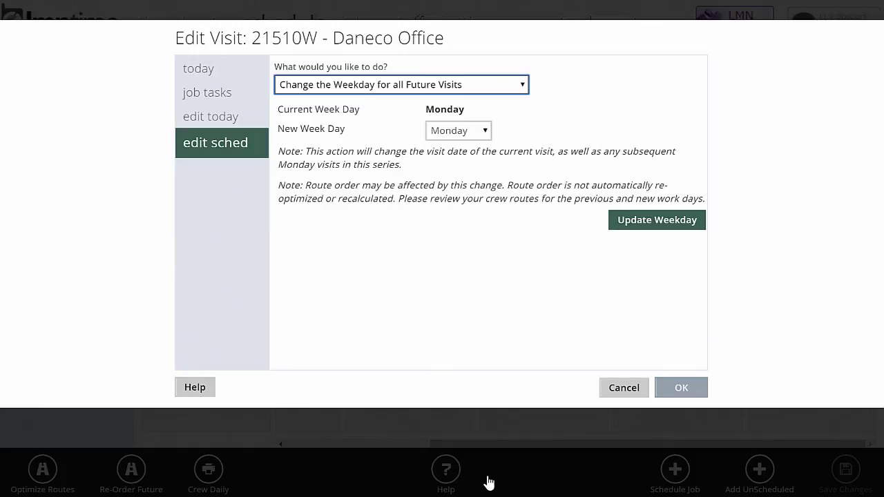
key(Tab)
key(alt+Down)
key(Down)
key(Return)
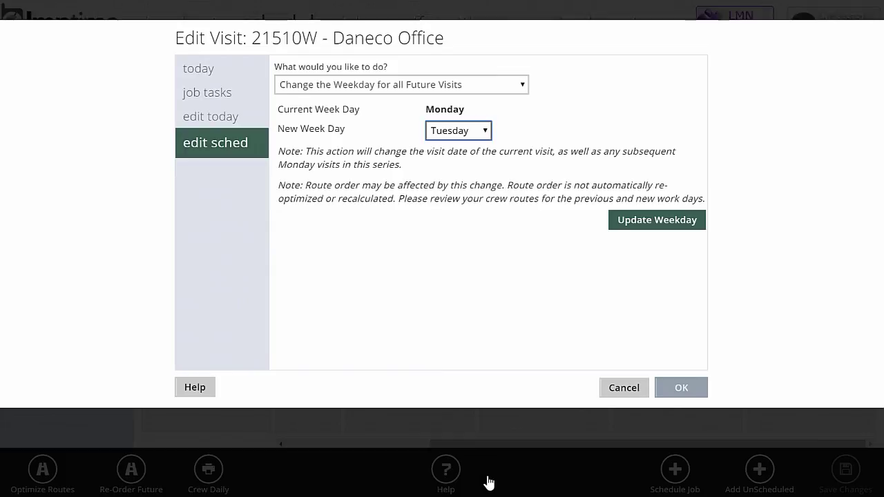
Bring up the options for deleting this job's schedule
key(shift+Tab)
key(alt+Down)
key(Down)
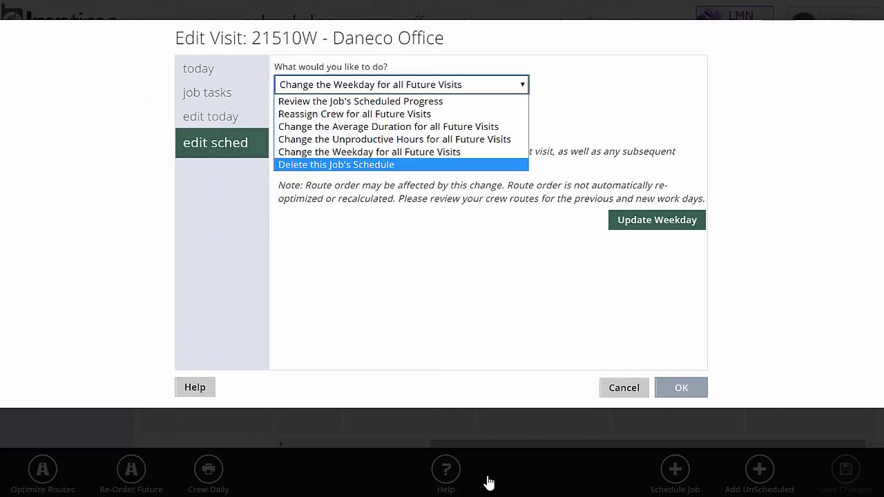
key(Return)
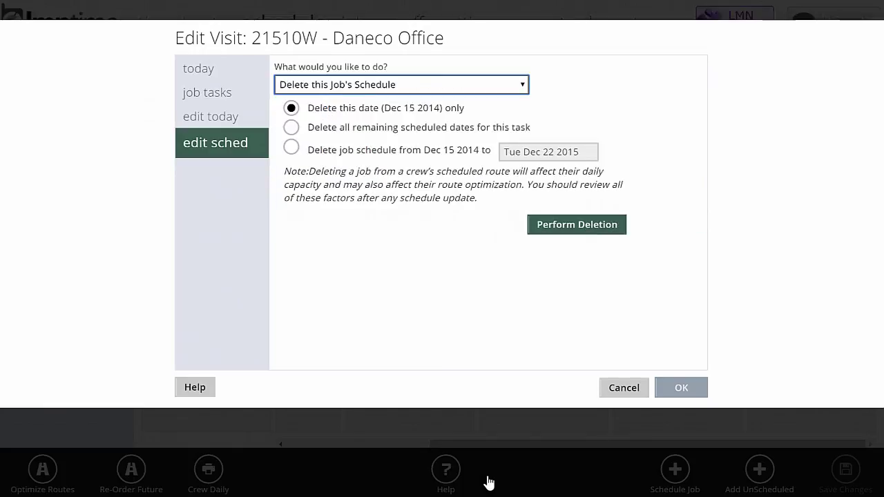